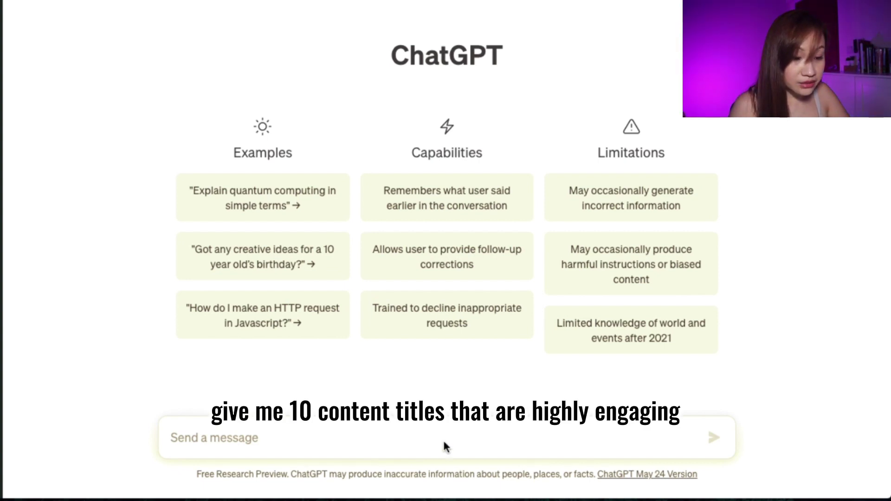
# Step: Send a prompt asking for 10 highly engaging content titles for my creative agency that focuses more on video services
pyautogui.write('Give me 10 content titles that are highly engaging for my creative agency that focusses more on video services')
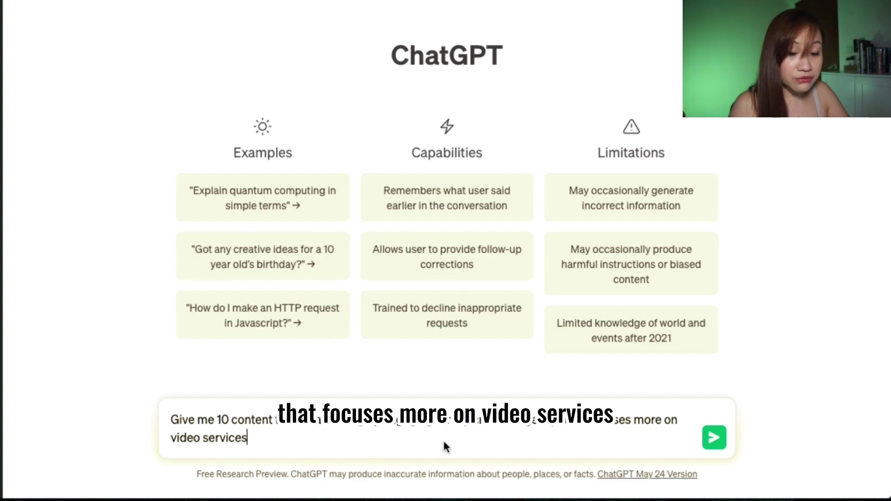
pyautogui.click(719, 440)
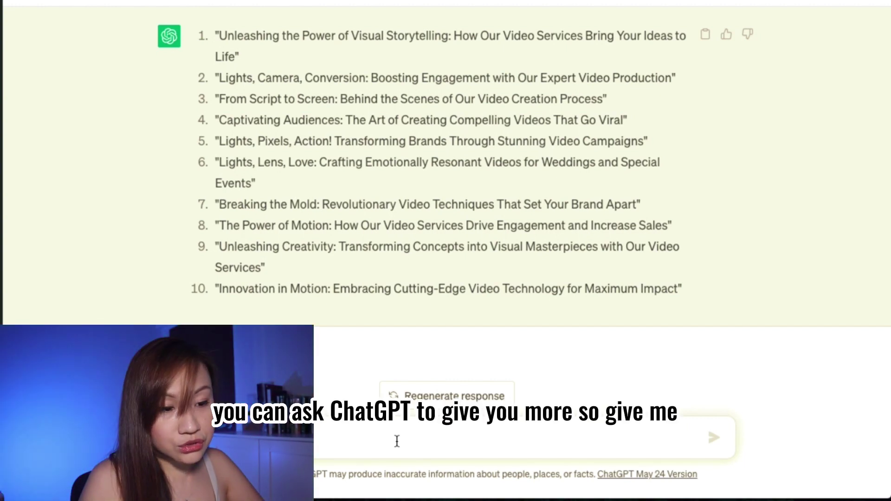
# Step: Send the follow-up prompt "Give me 10 more" to get additional content titles
pyautogui.click(396, 441)
pyautogui.write('Giver')
pyautogui.press('BackSpace')
pyautogui.write('me 10 more')
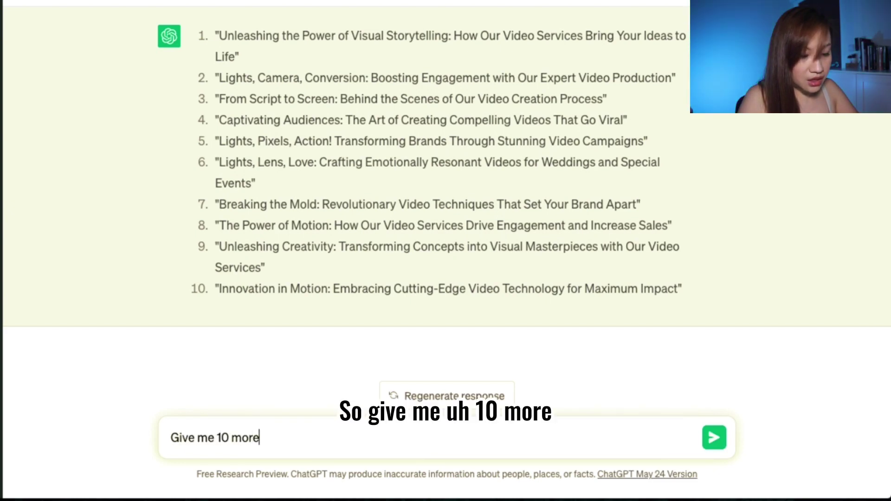
pyautogui.press('Return')
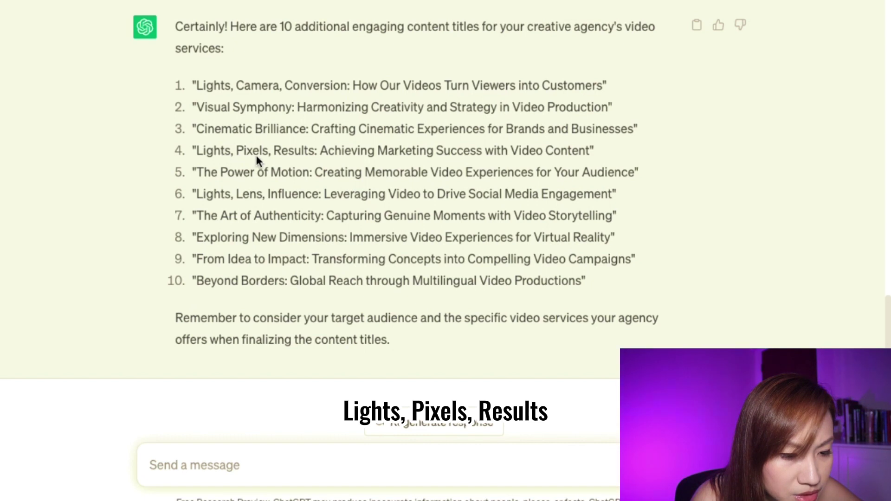
# Step: Copy the phrase "Achieving Marketing Success with Video Content" from the fourth title in the latest list
pyautogui.click(321, 151)
pyautogui.click(395, 157)
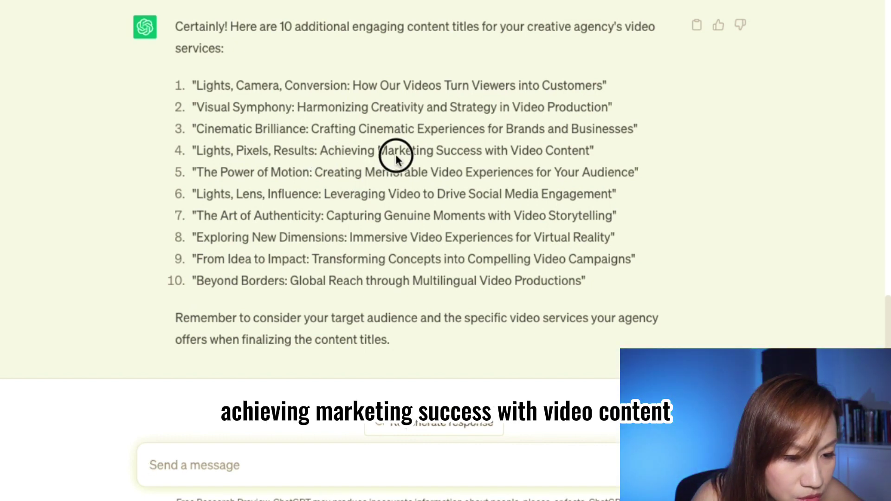
pyautogui.moveTo(319, 151); pyautogui.dragTo(587, 153)
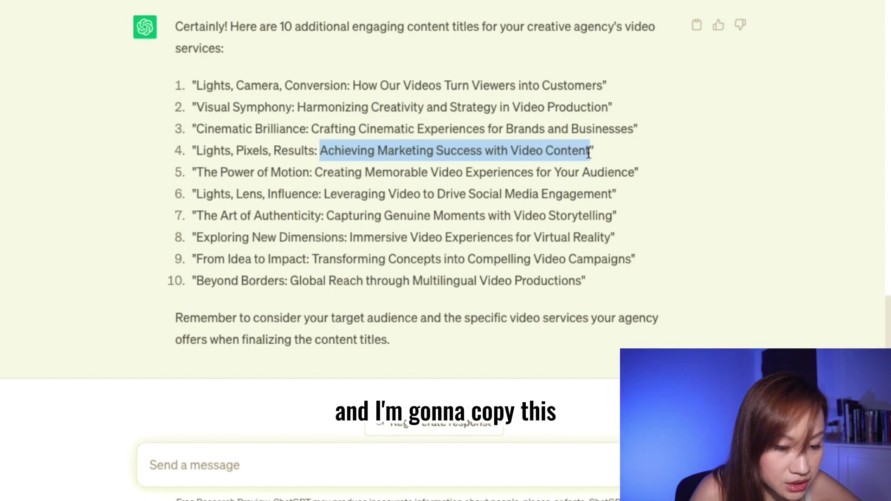
# Step: Draft the message "Give me 5 tips on how to" followed by the copied phrase "Achieving Marketing Success with Video Content"
pyautogui.click(313, 461)
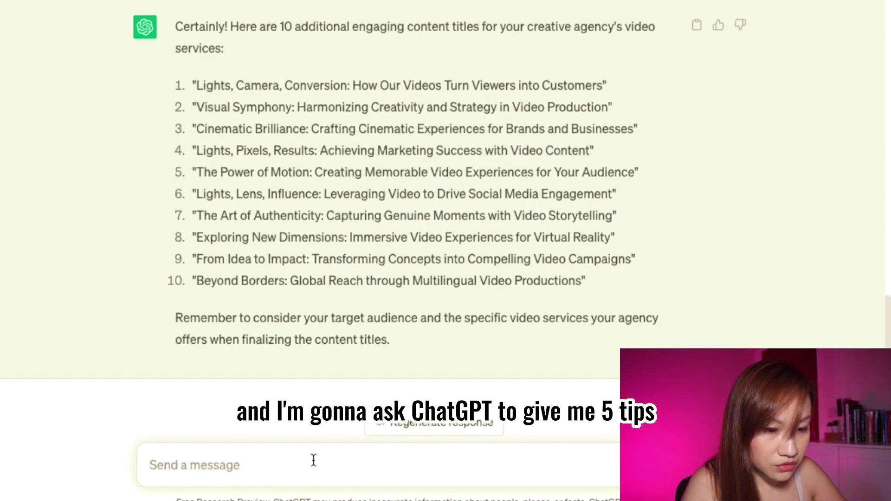
pyautogui.write('Give me 5')
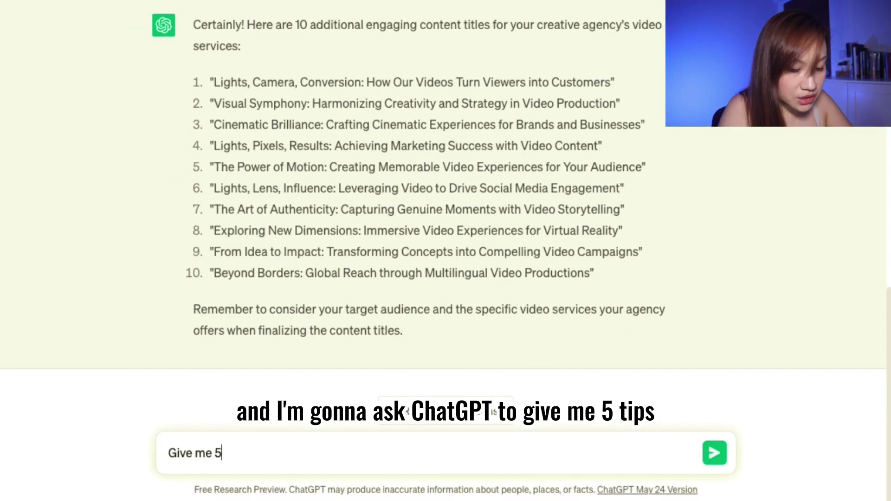
pyautogui.write(' tips on')
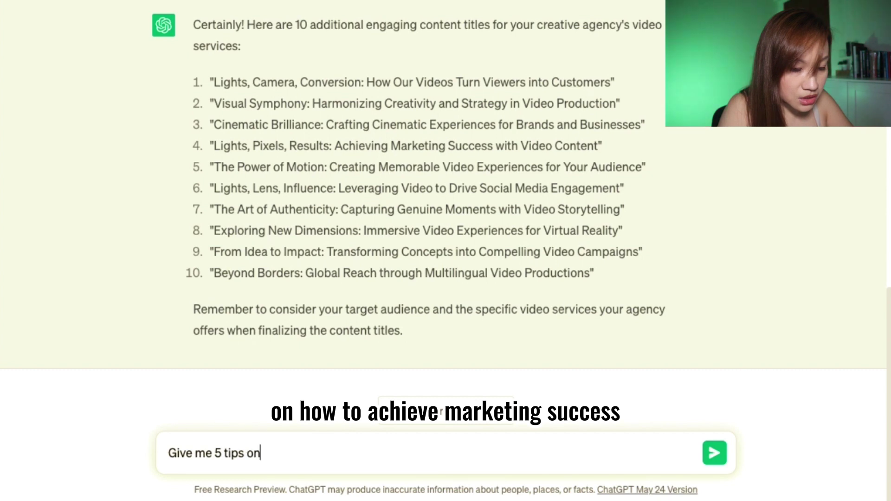
pyautogui.write(' how ')
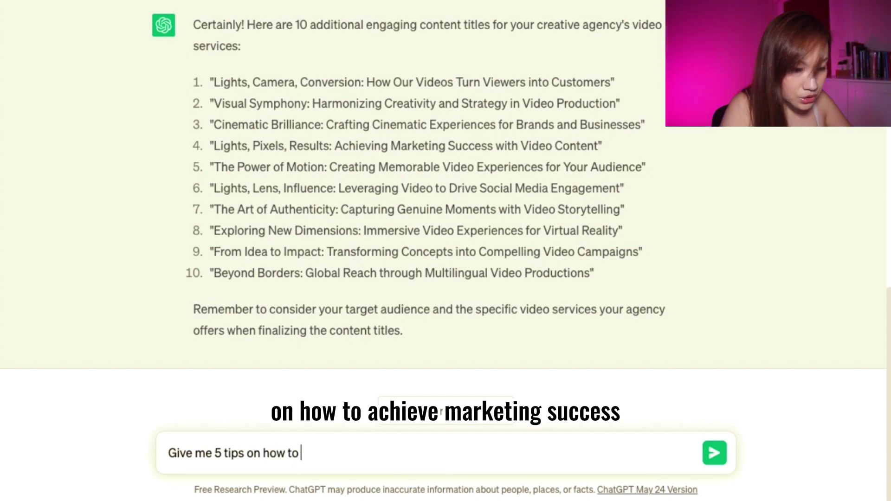
pyautogui.write('to')
pyautogui.write('Achieving Marketing Success with Video Content')
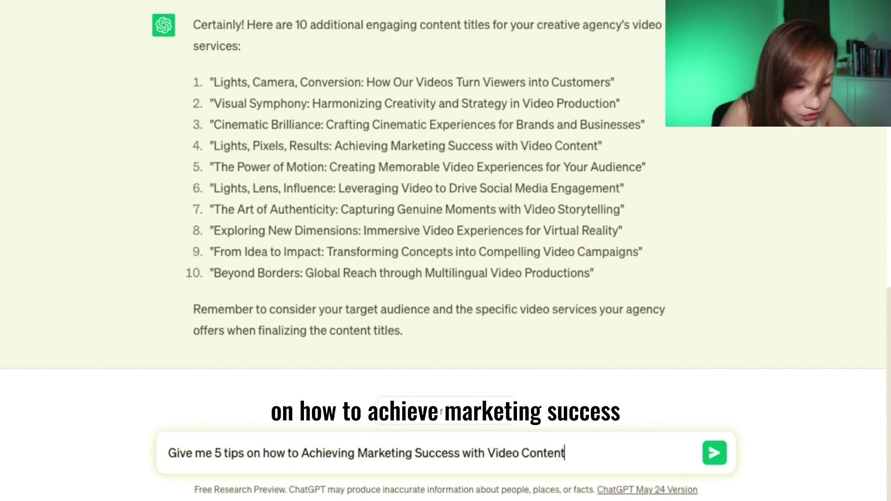
# Step: Correct "Achieving" to "Achieve" in the drafted message and send it
pyautogui.click(355, 452)
pyautogui.press('BackSpace')
pyautogui.press('BackSpace')
pyautogui.press('BackSpace')
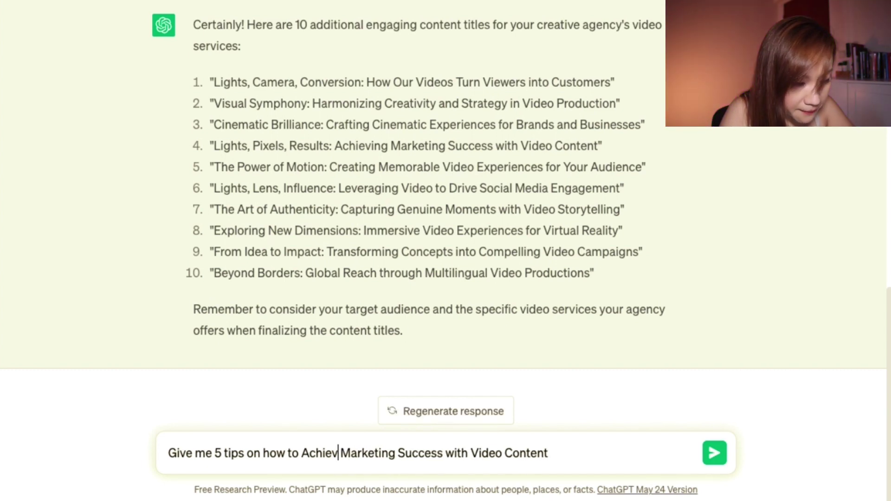
pyautogui.write('e')
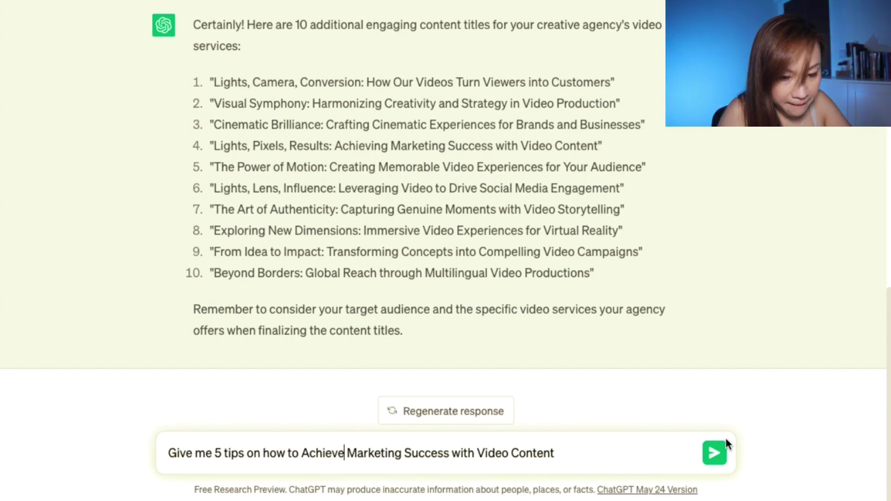
pyautogui.click(715, 453)
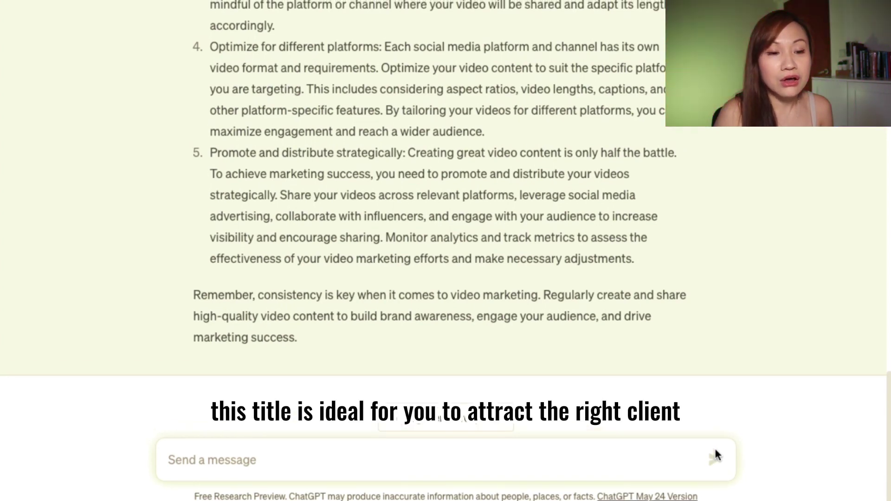
# Step: Read through the five tips on marketing success with video content and judge how lengthy they are
pyautogui.scroll(8, 725, 179)
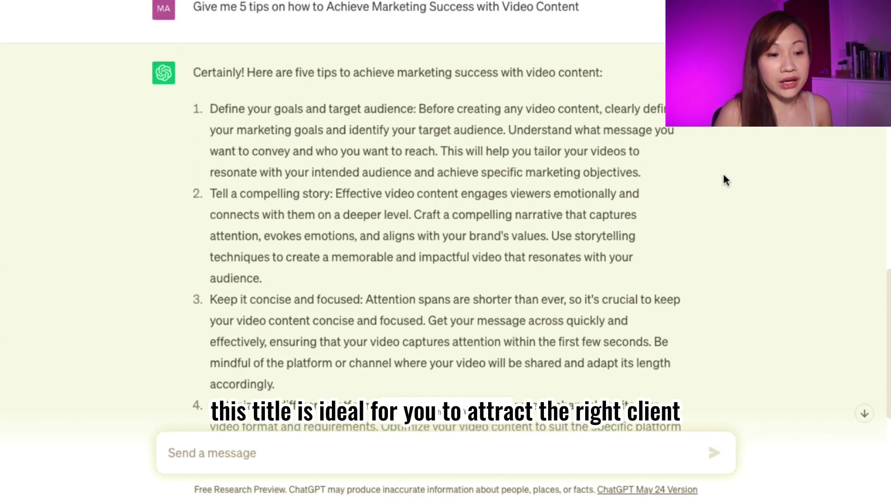
pyautogui.scroll(-3, 725, 179)
pyautogui.scroll(-5, 724, 179)
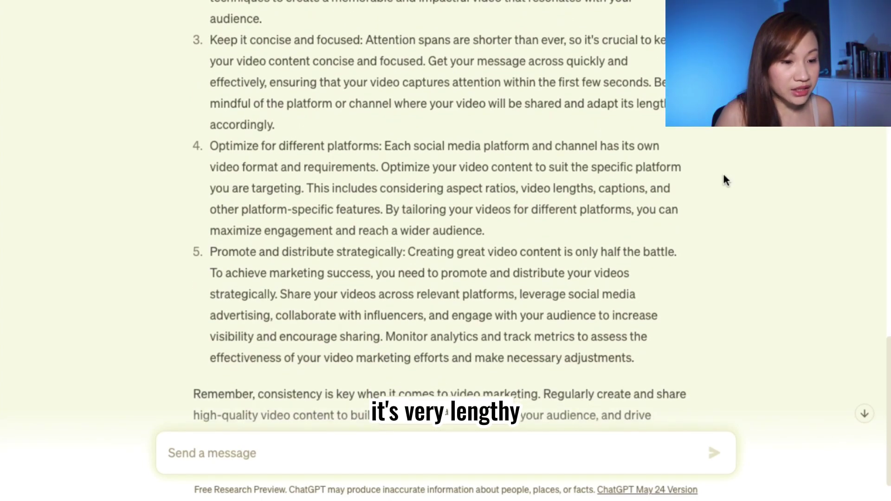
pyautogui.scroll(8, 724, 178)
pyautogui.scroll(1, 725, 179)
pyautogui.scroll(-2, 725, 179)
pyautogui.scroll(-2, 723, 177)
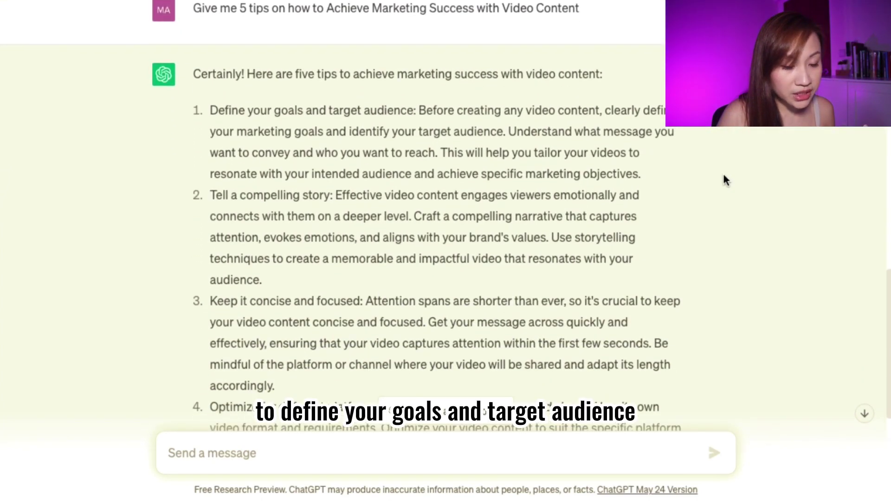
pyautogui.scroll(-2, 724, 176)
pyautogui.scroll(-1, 723, 175)
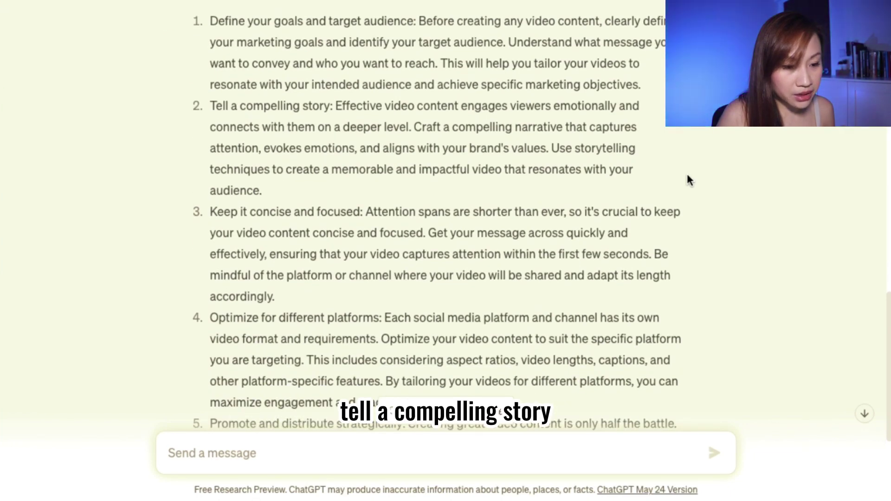
pyautogui.scroll(-3, 352, 123)
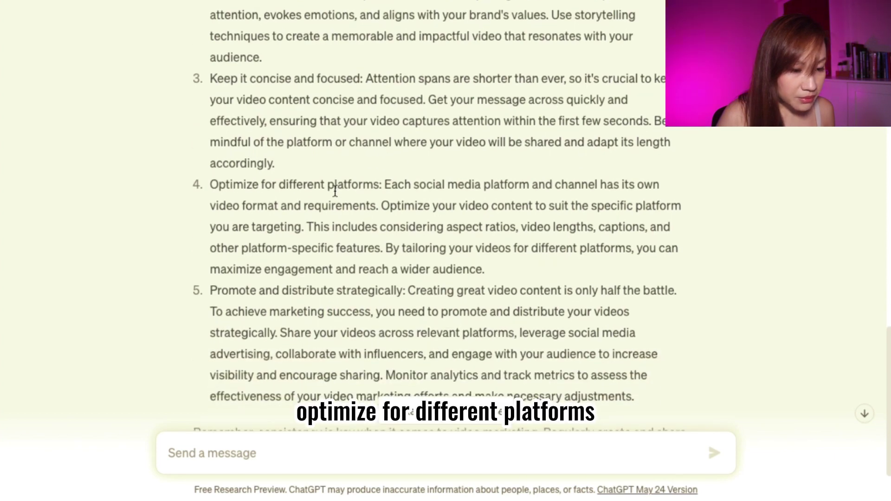
pyautogui.scroll(-3, 334, 190)
pyautogui.scroll(-3, 318, 200)
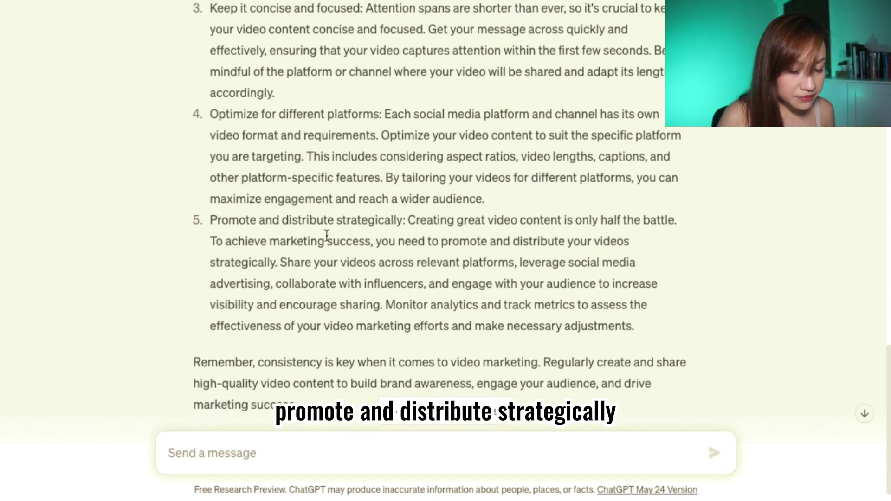
pyautogui.scroll(-3, 327, 234)
pyautogui.scroll(15, 326, 234)
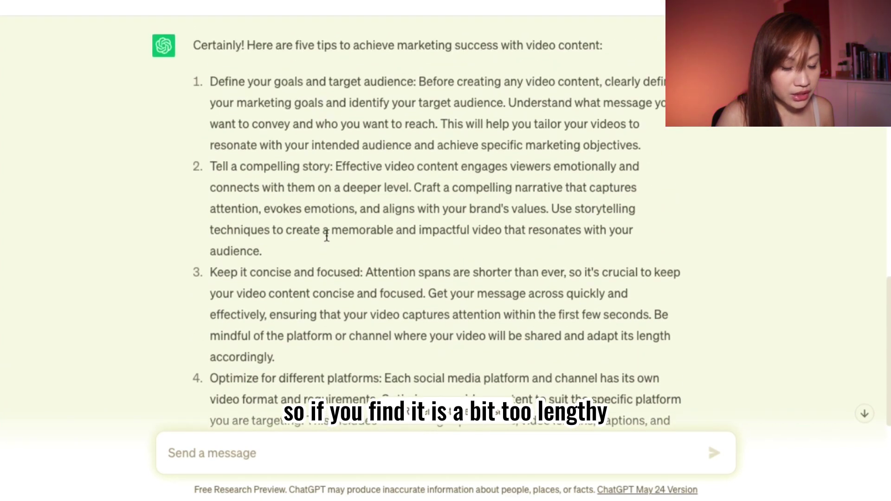
pyautogui.scroll(-12, 327, 235)
pyautogui.scroll(9, 327, 235)
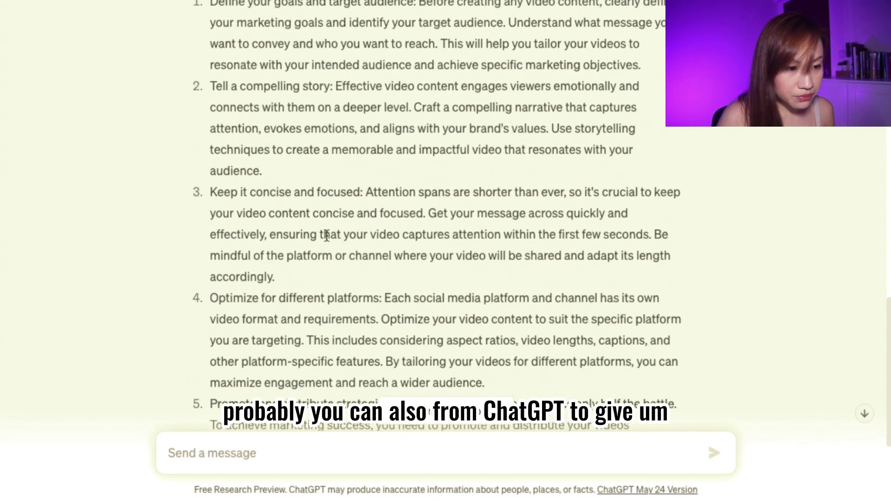
pyautogui.scroll(2, 326, 234)
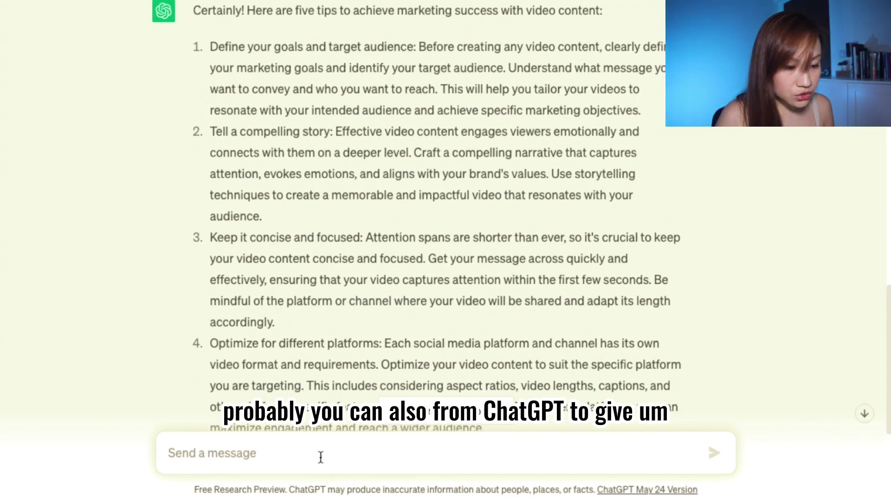
# Step: Send the follow-up prompt "Give 5 simpler tips"
pyautogui.write('Give 5 simpler tips')
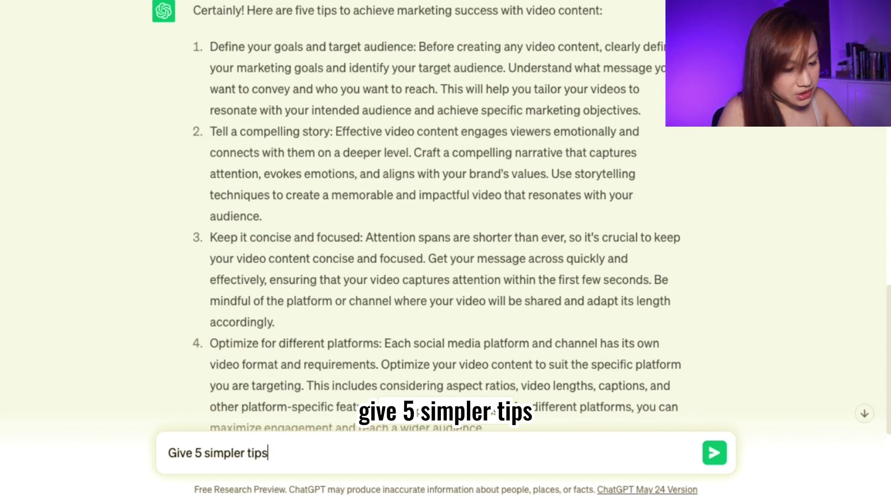
pyautogui.press('Return')
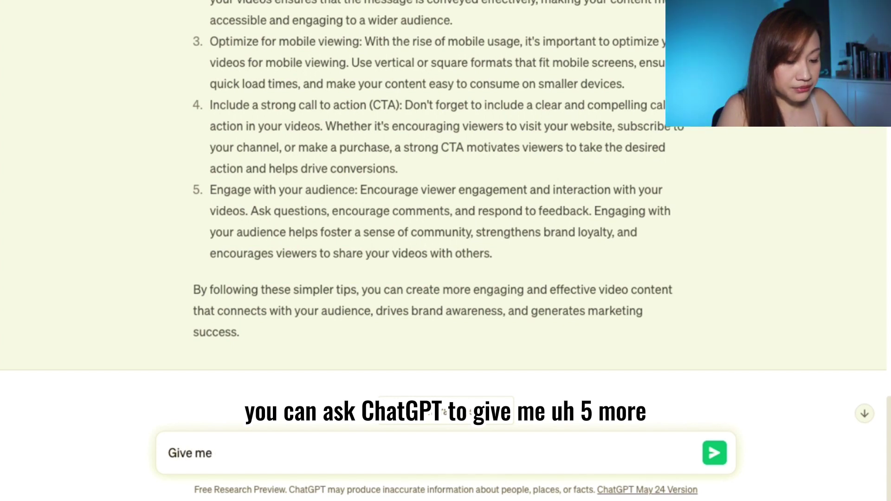
# Step: Complete the message as "Give me 5 more simple tips" and send it
pyautogui.press('BackSpace')
pyautogui.write('e simple ')
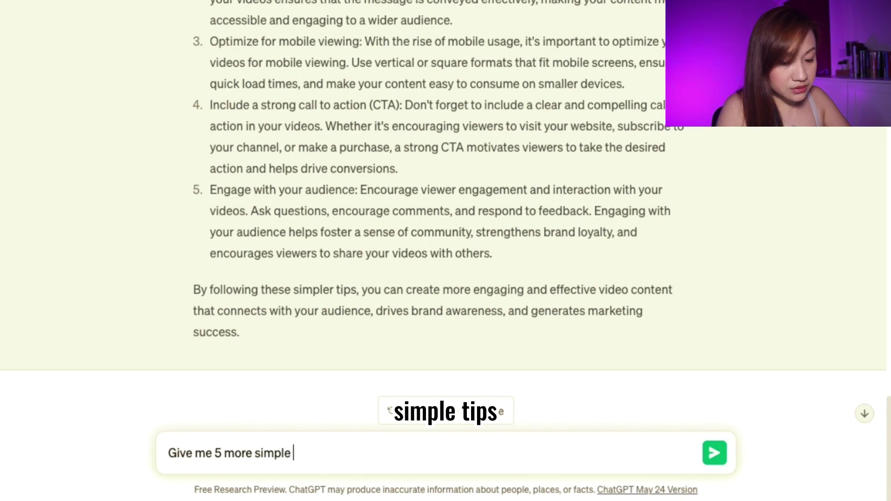
pyautogui.write('tips')
pyautogui.press('Return')
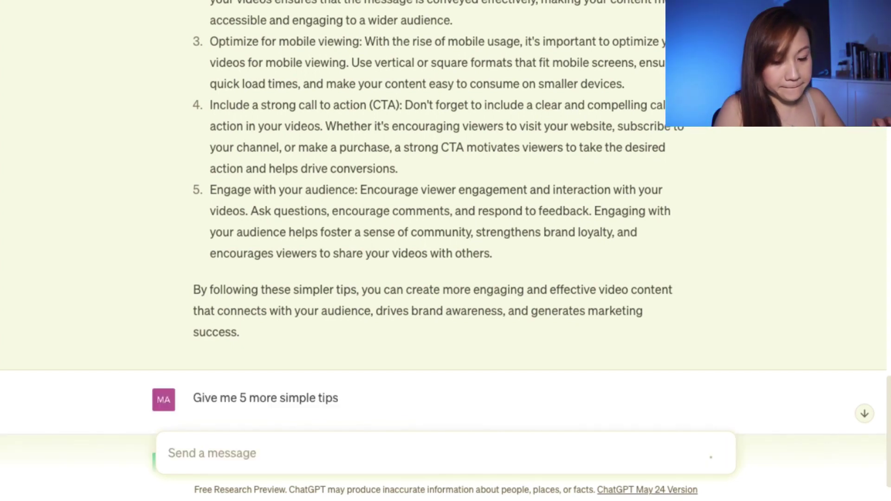